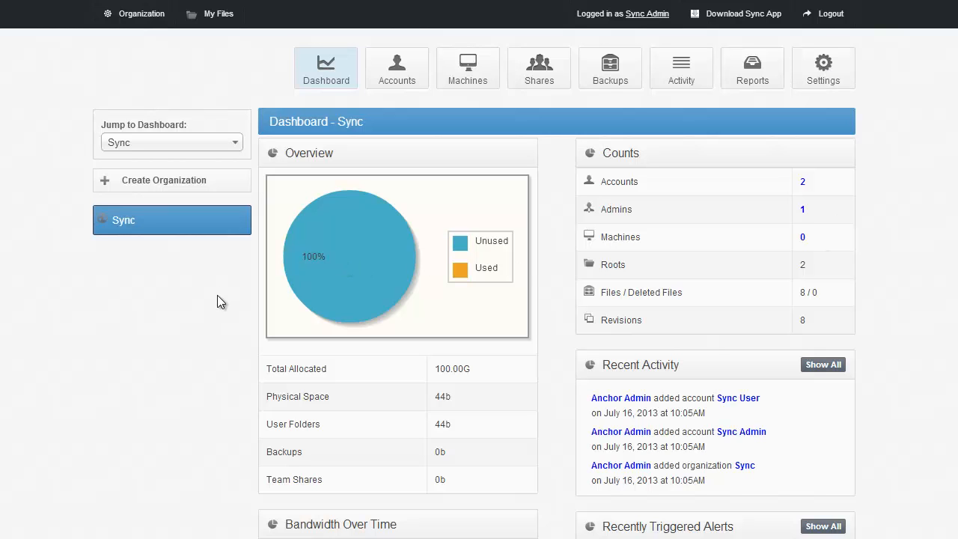
# Open the settings of the Sync organization and review its general settings down to the hostname and organization URL
pyautogui.moveTo(235, 224)
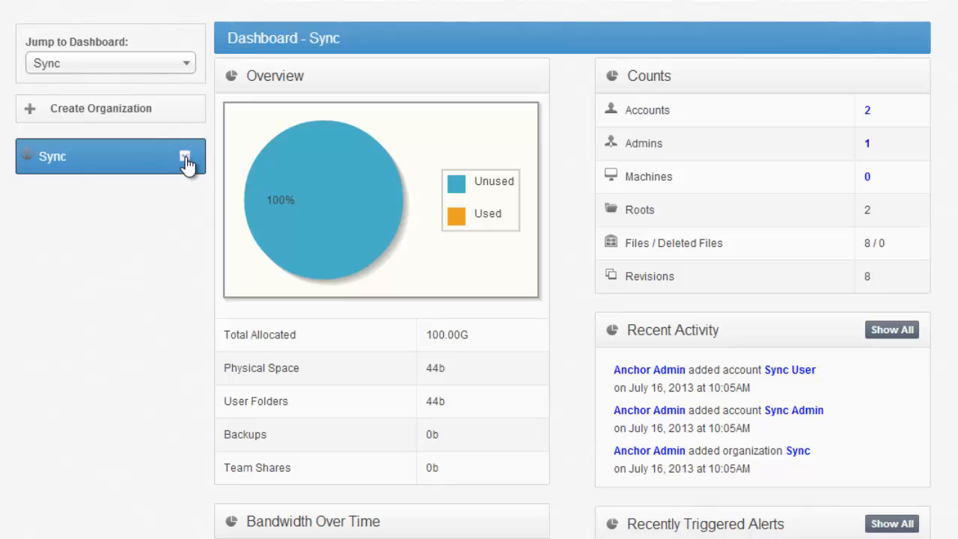
pyautogui.click(185, 158)
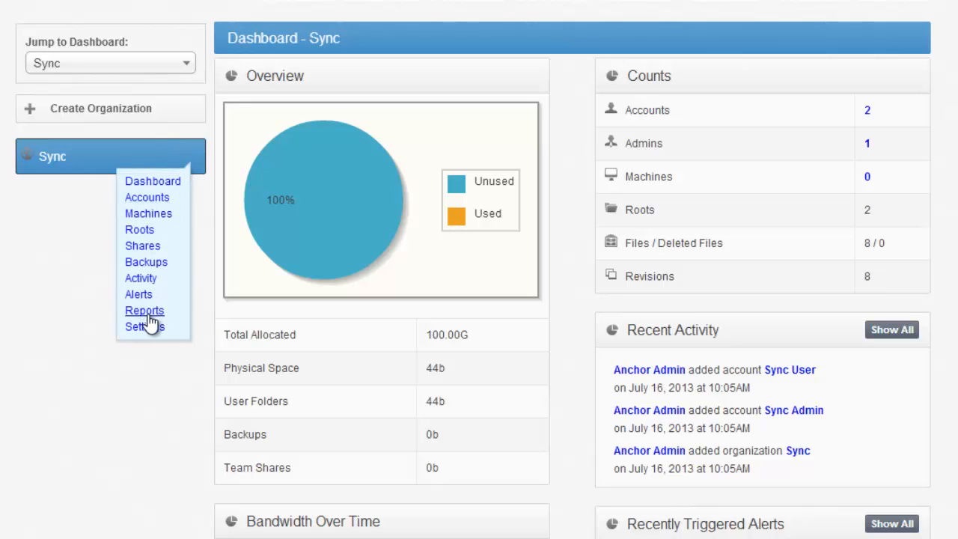
pyautogui.click(148, 329)
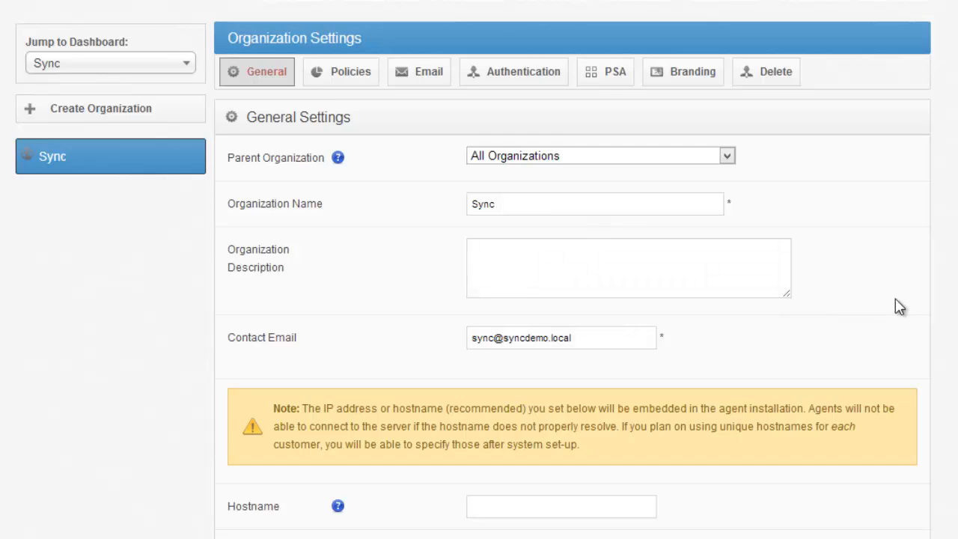
pyautogui.scroll(-2, 883, 224)
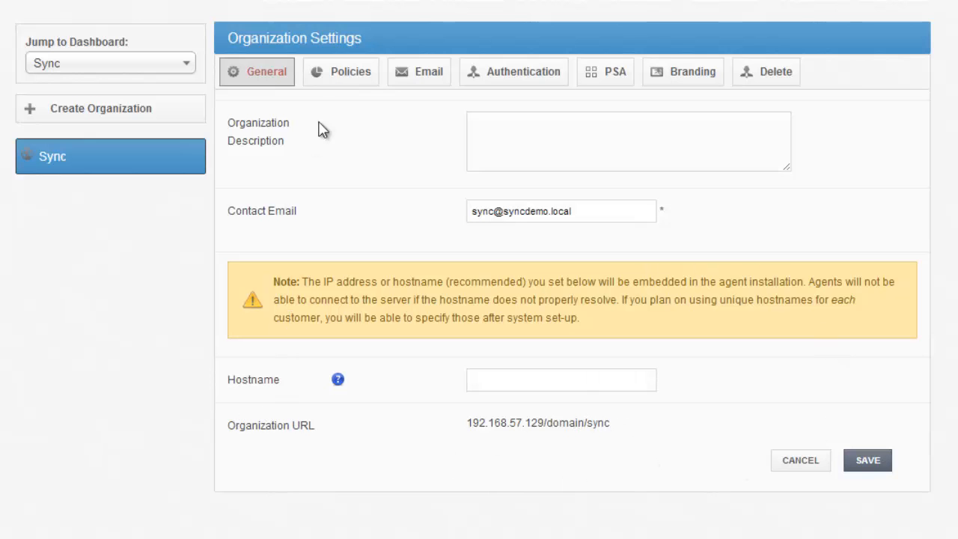
# Review the organization's policies for maximum file size, excluded extensions and folder backups
pyautogui.click(353, 83)
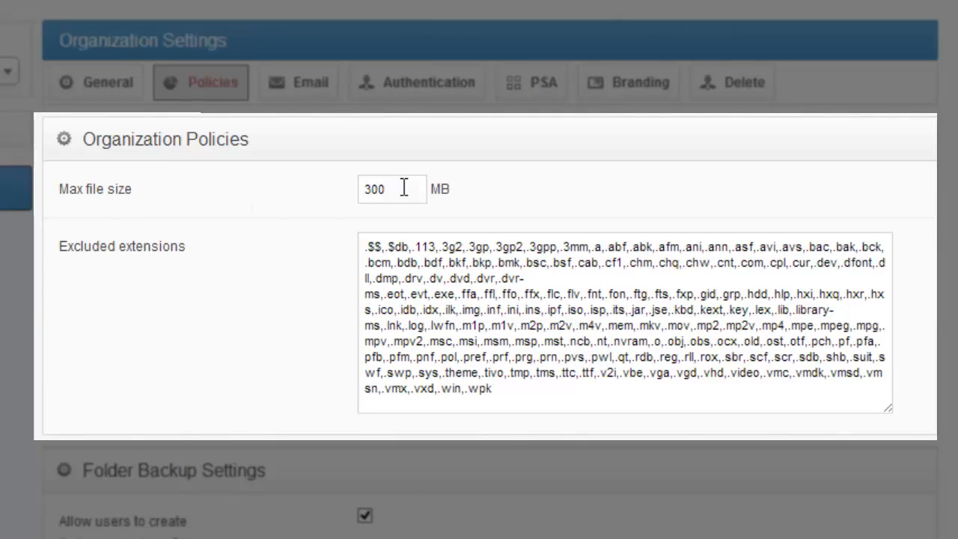
pyautogui.moveTo(404, 187); pyautogui.dragTo(312, 190)
pyautogui.click(291, 207)
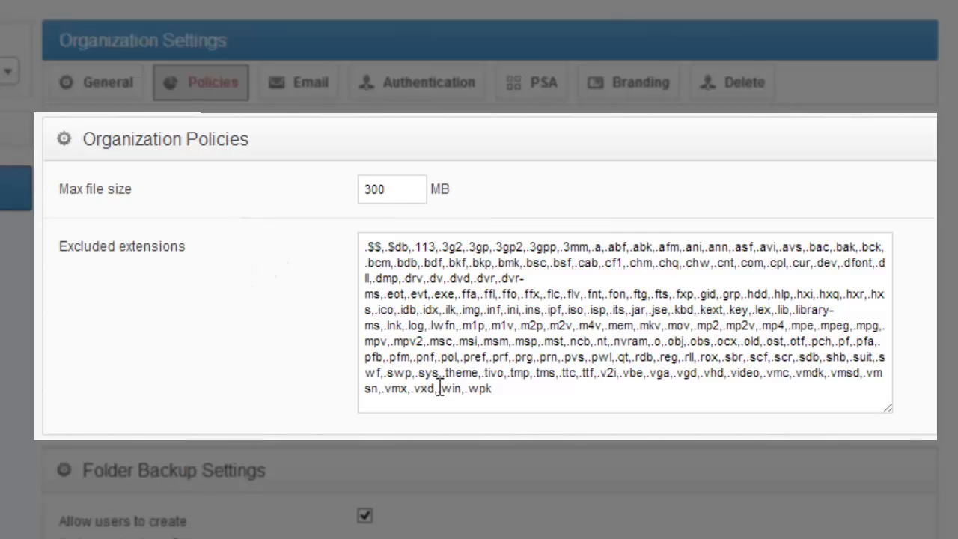
pyautogui.click(545, 386)
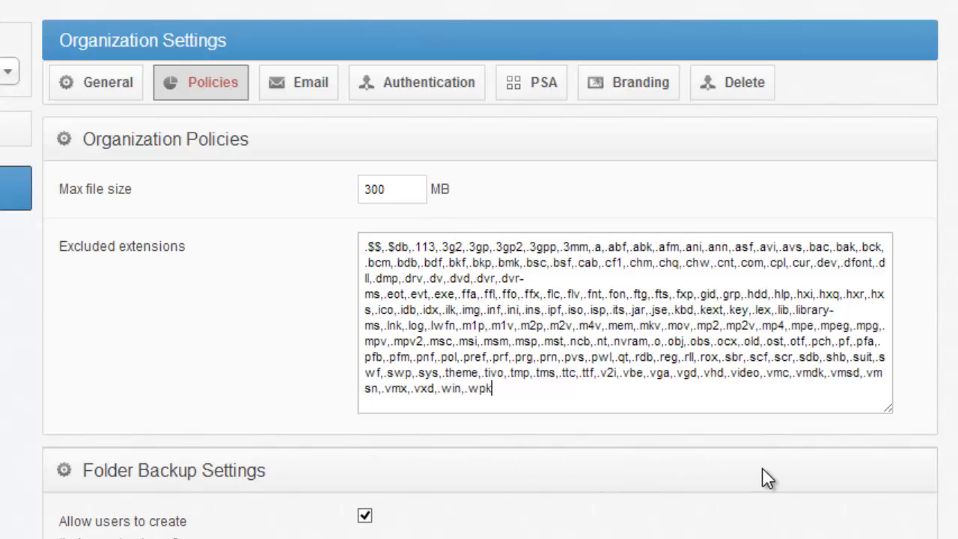
pyautogui.scroll(-3, 292, 372)
pyautogui.scroll(-6, 292, 372)
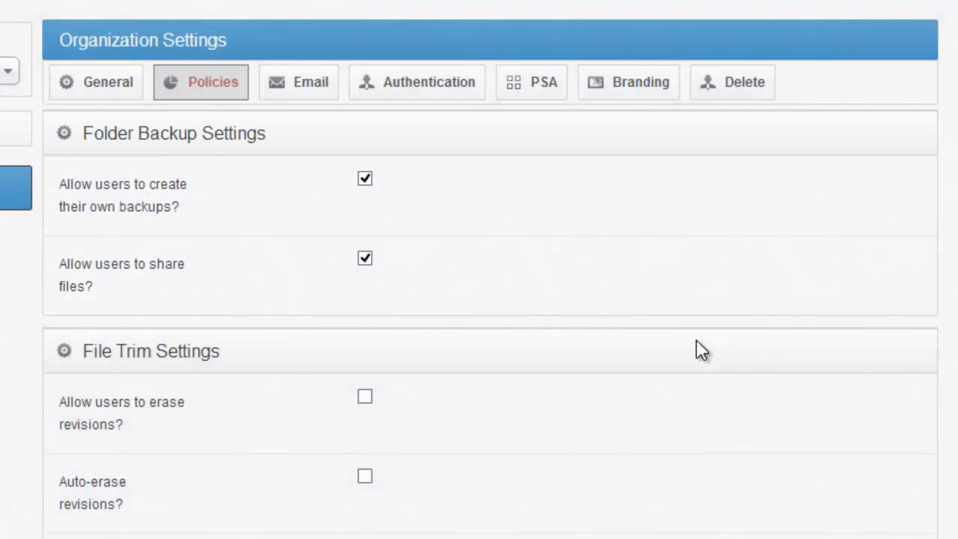
# In the file trim policies, allow users to erase revisions and auto-erase revisions for files unchanged in 60 days
pyautogui.scroll(-2, 696, 351)
pyautogui.scroll(-2, 652, 355)
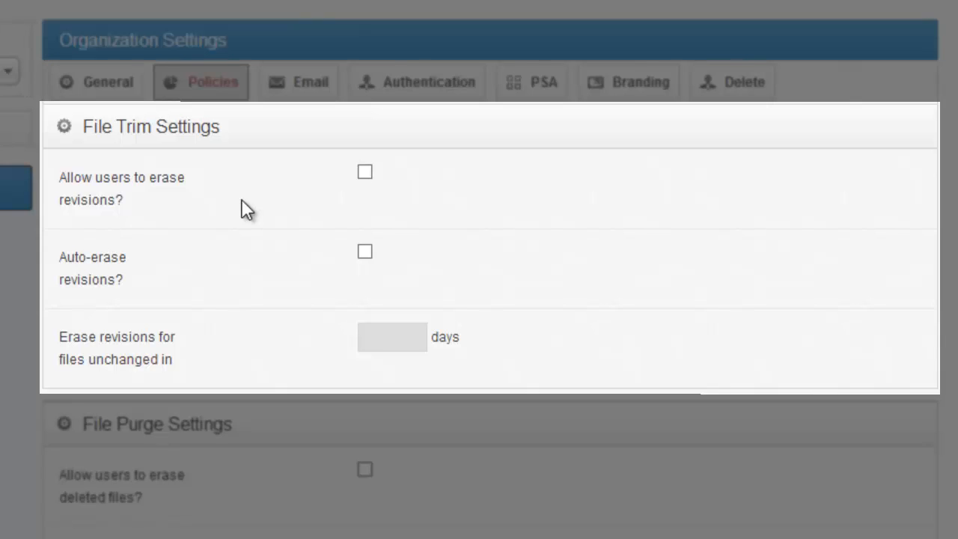
pyautogui.click(365, 173)
pyautogui.click(366, 252)
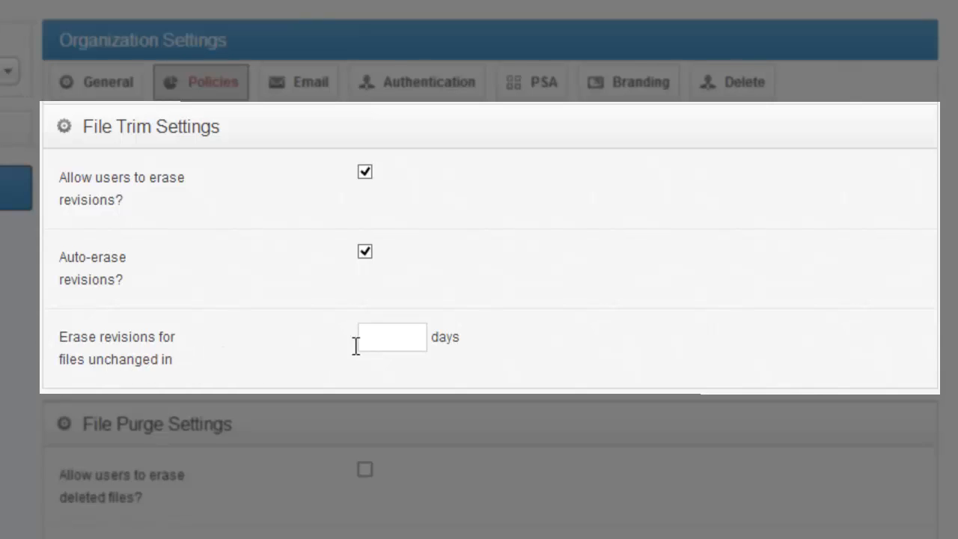
pyautogui.click(381, 345)
pyautogui.write('60')
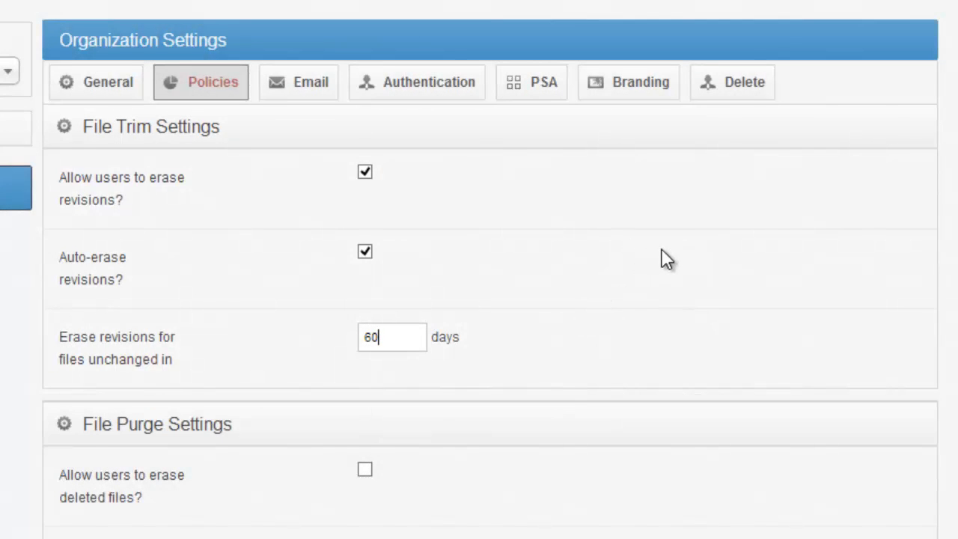
# In the file purge policies, allow users to erase deleted files and auto-erase deleted files after 60 days
pyautogui.scroll(-3, 665, 260)
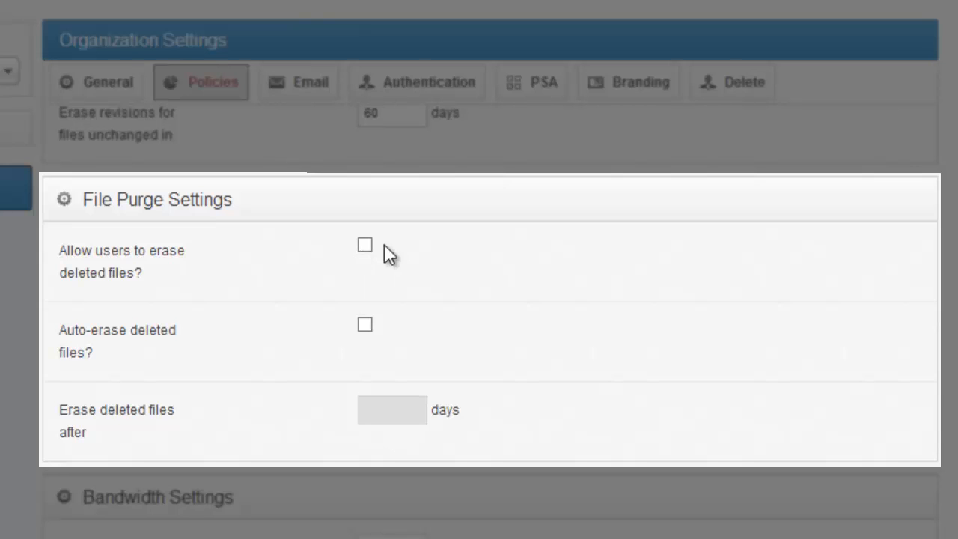
pyautogui.click(366, 246)
pyautogui.click(366, 325)
pyautogui.click(391, 415)
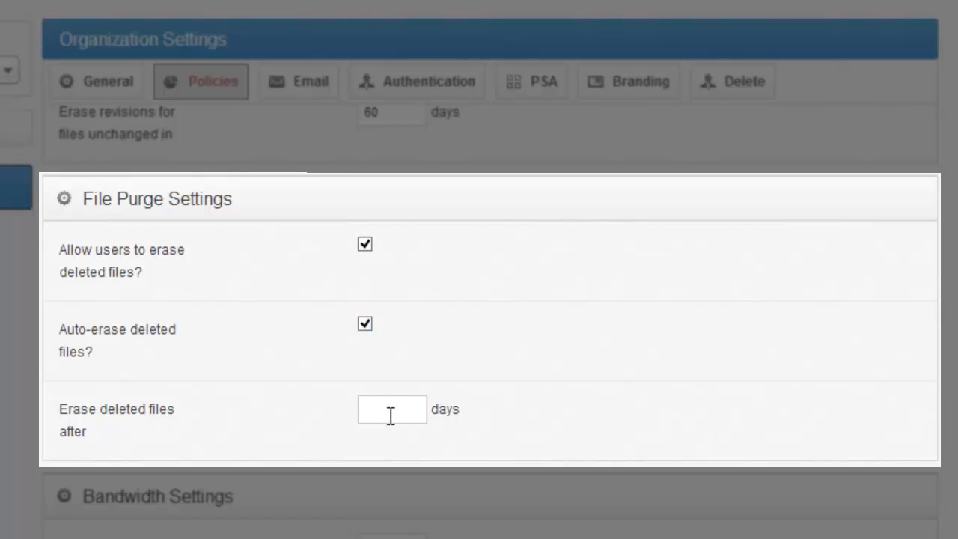
pyautogui.write('60')
# Throttle the organization's bandwidth to 300 kB/second and enable the throttle exception
pyautogui.scroll(-3, 681, 316)
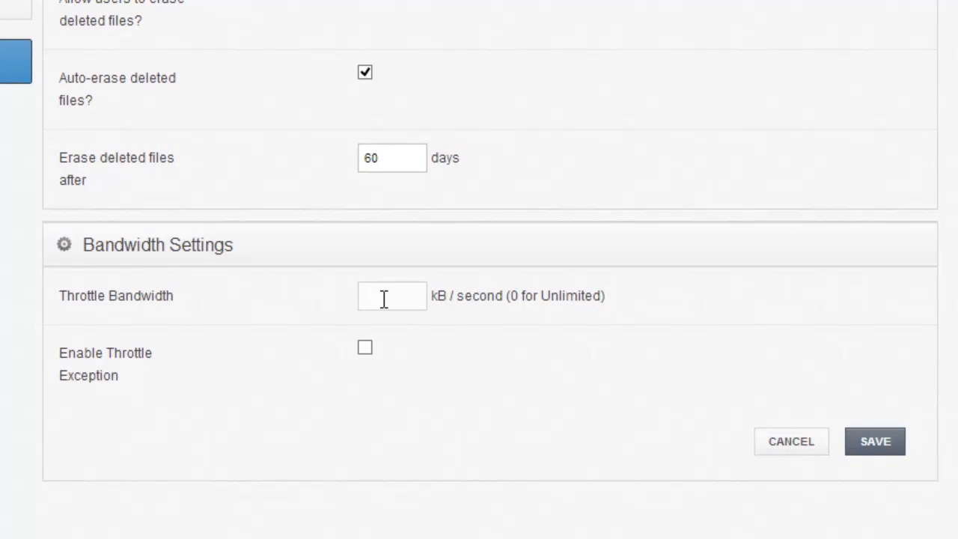
pyautogui.click(383, 299)
pyautogui.write('300')
pyautogui.click(365, 348)
pyautogui.scroll(-3, 269, 356)
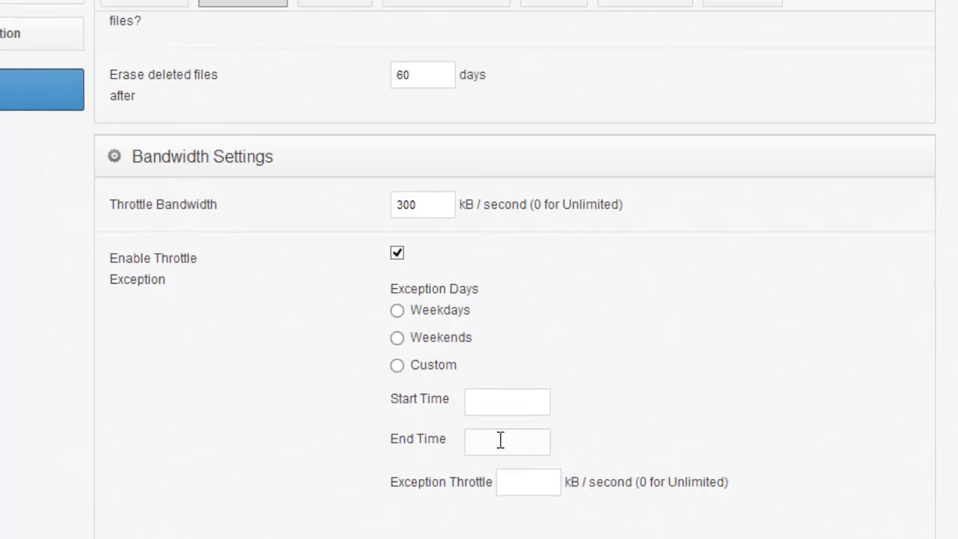
# Review the email server settings and the authentication source's machine choices and host, domain, login and password fields
pyautogui.click(334, 3)
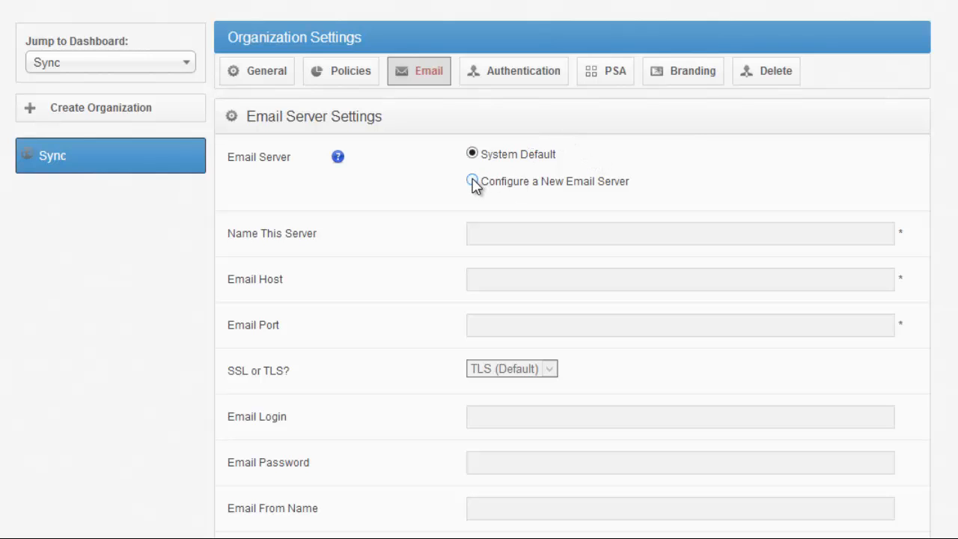
pyautogui.click(516, 84)
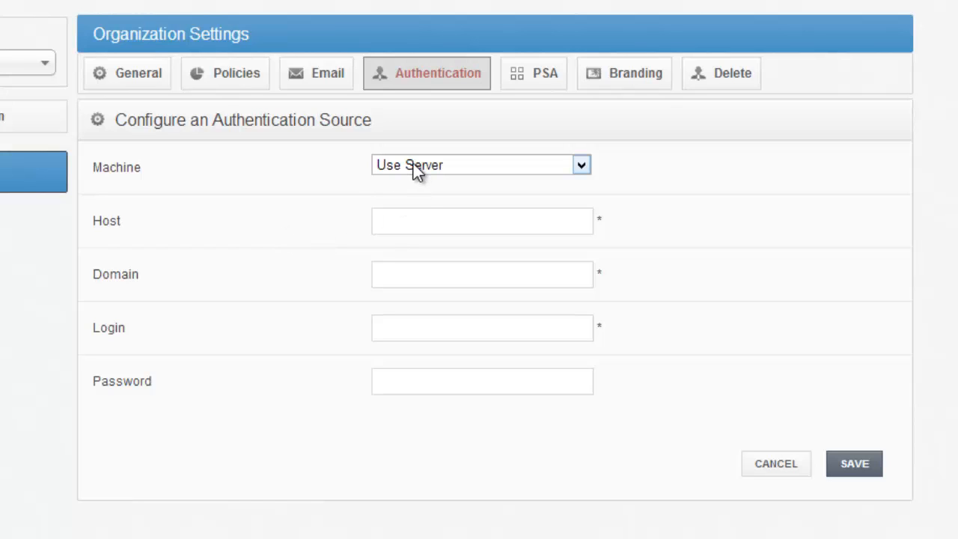
pyautogui.click(411, 219)
pyautogui.click(409, 278)
pyautogui.click(413, 337)
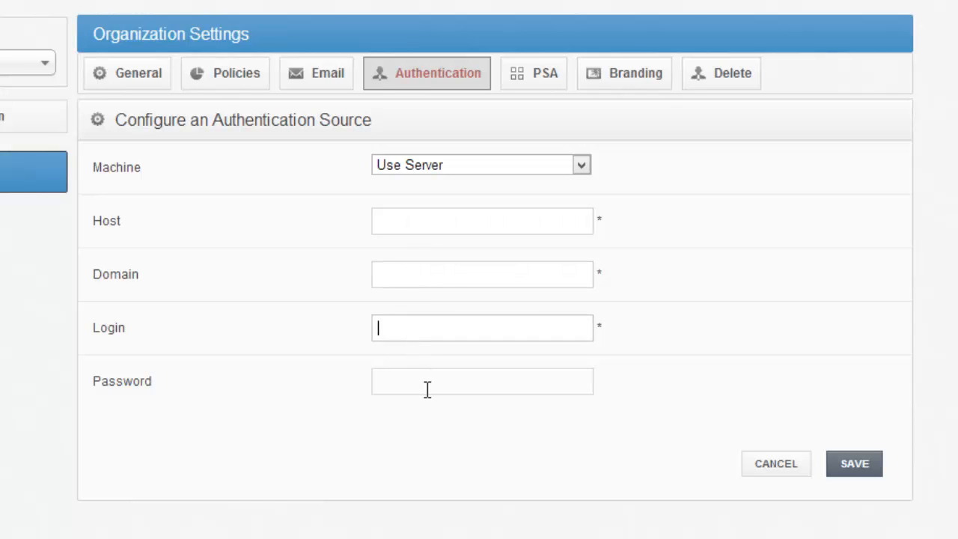
pyautogui.click(427, 388)
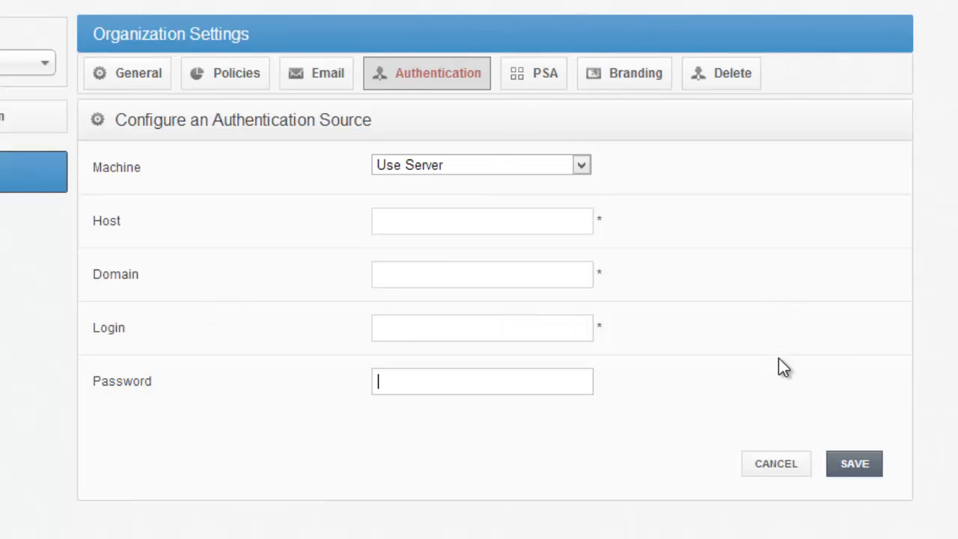
pyautogui.click(548, 164)
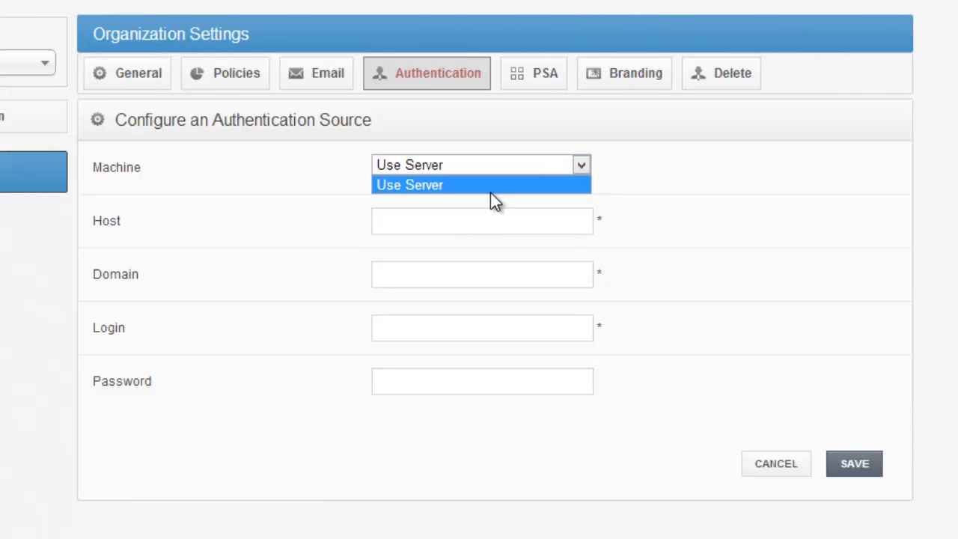
pyautogui.click(724, 248)
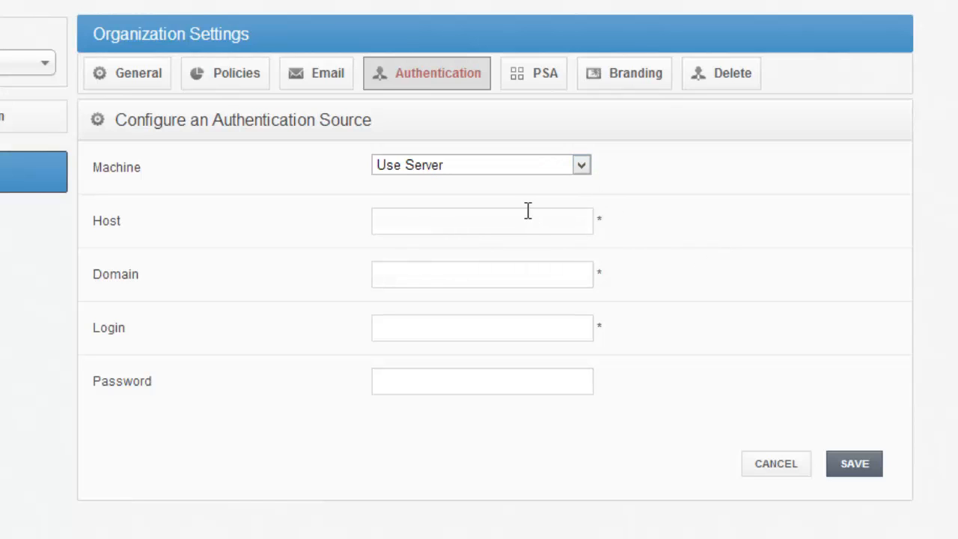
pyautogui.click(510, 220)
pyautogui.click(488, 272)
pyautogui.click(461, 327)
pyautogui.click(467, 388)
# Review the PSA mode options and the organization's custom branding settings down to the terms of service
pyautogui.click(536, 82)
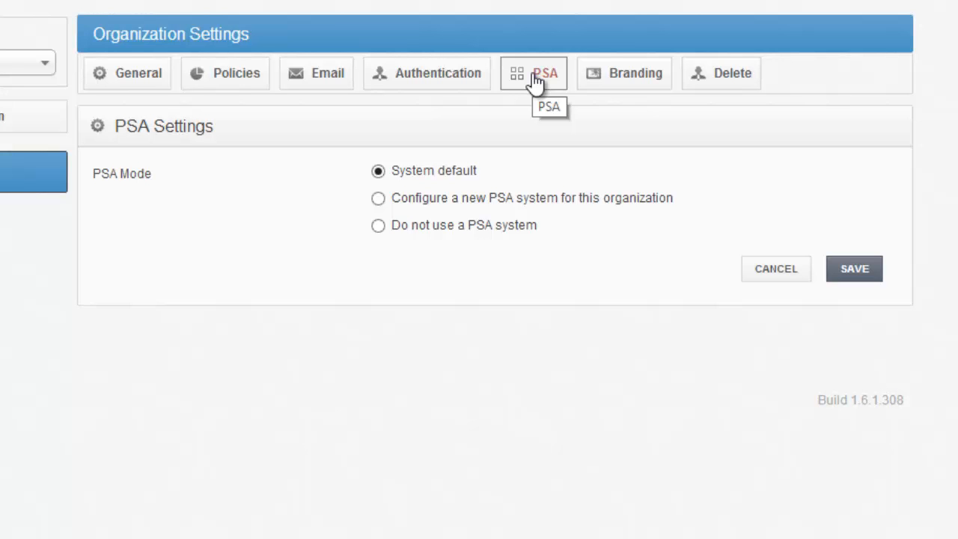
pyautogui.click(618, 82)
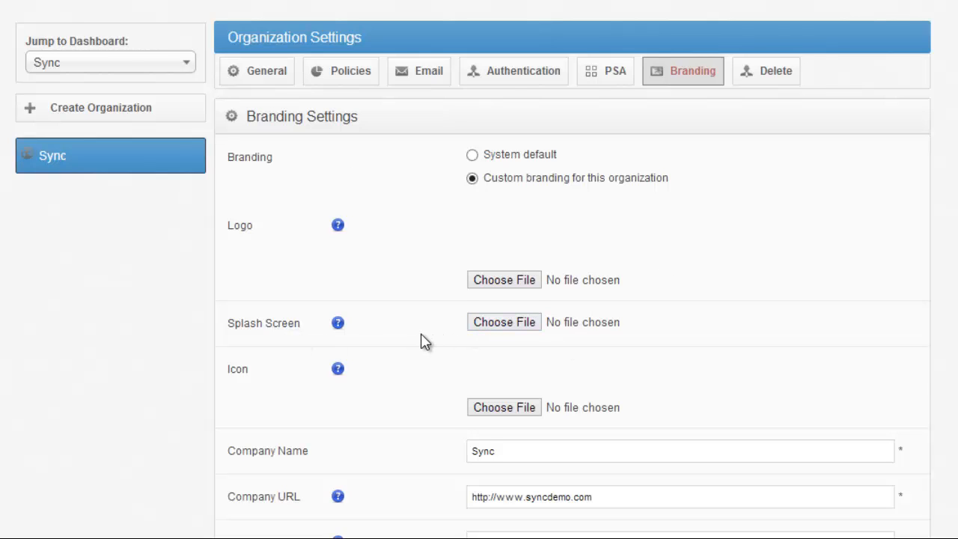
pyautogui.scroll(-1, 424, 340)
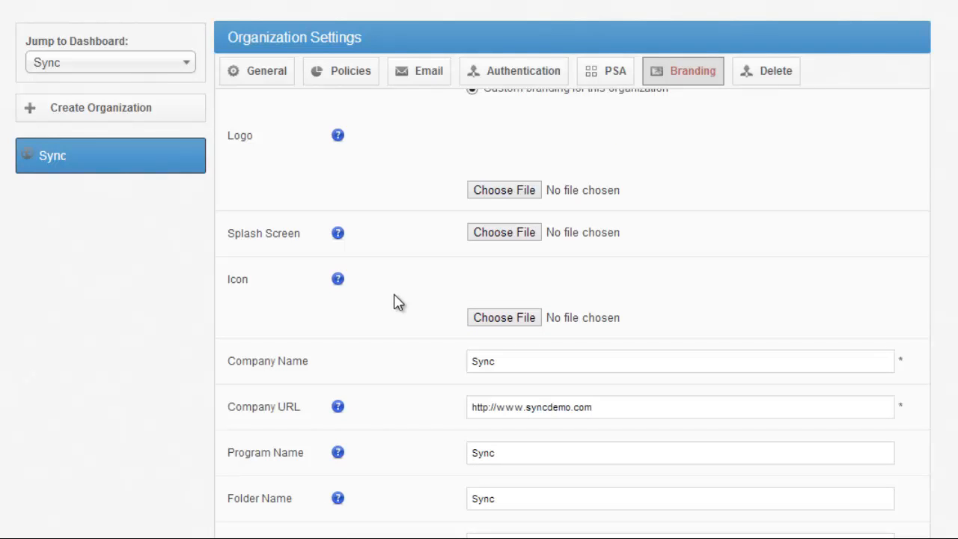
pyautogui.scroll(-1, 439, 267)
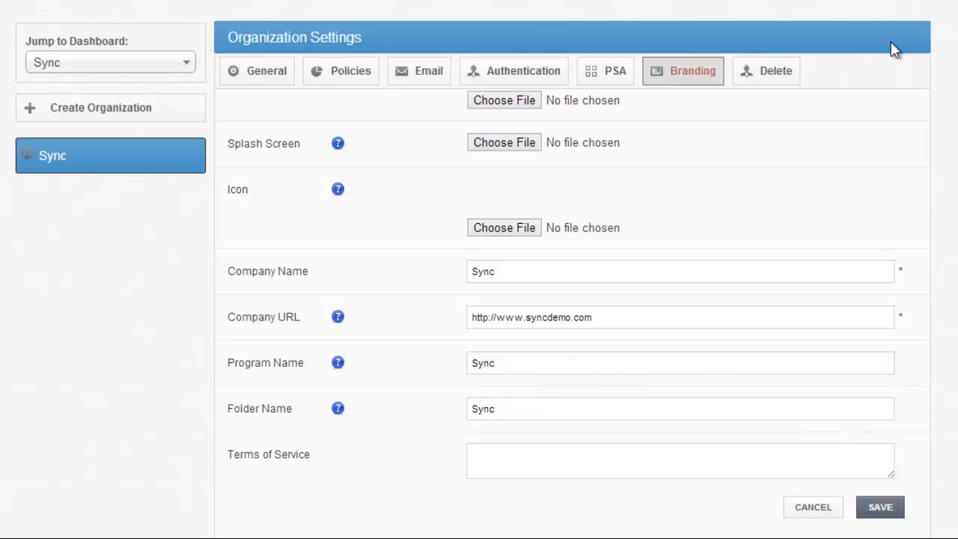
# Check the organization's deletion page and return to the general settings
pyautogui.click(765, 88)
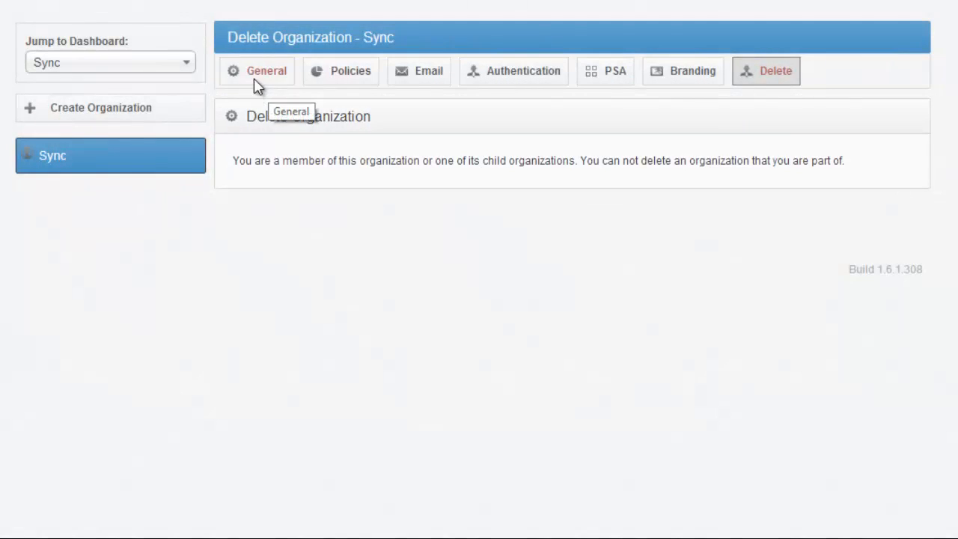
pyautogui.click(254, 78)
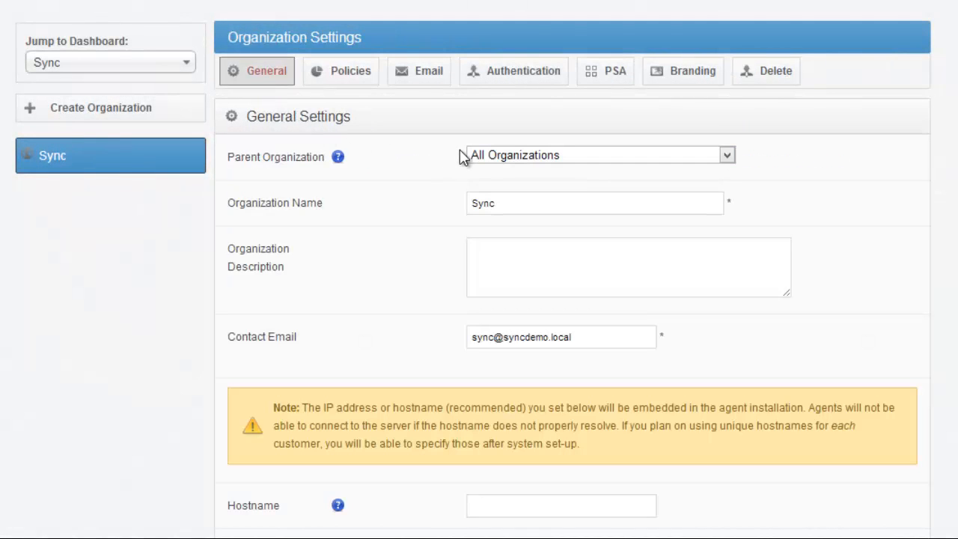